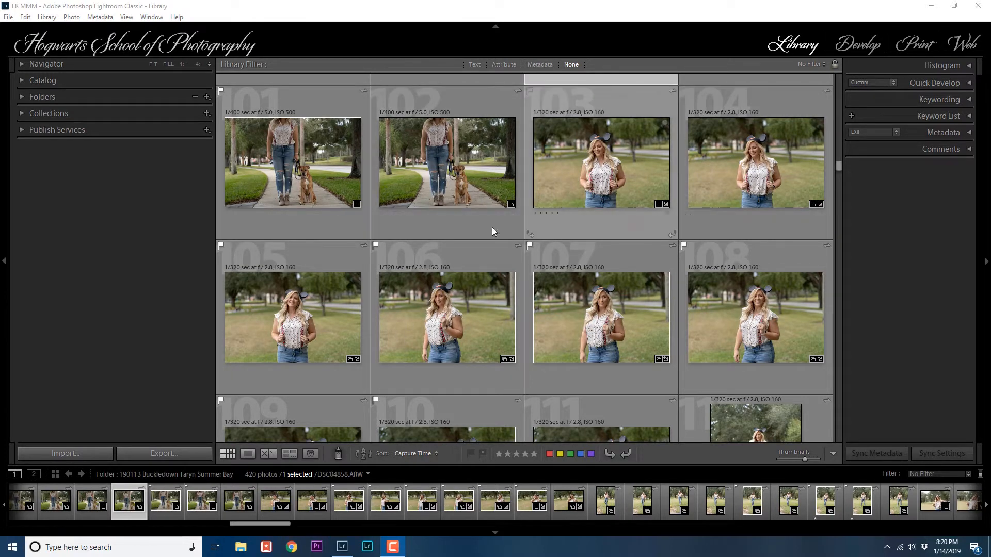
- Inspect photo 109 (DSC04868.ARW) in Loupe view, zooming to 1:1 on the face, and return to the grid
scroll(515, 266, "up", 3)
scroll(516, 264, "up", 2)
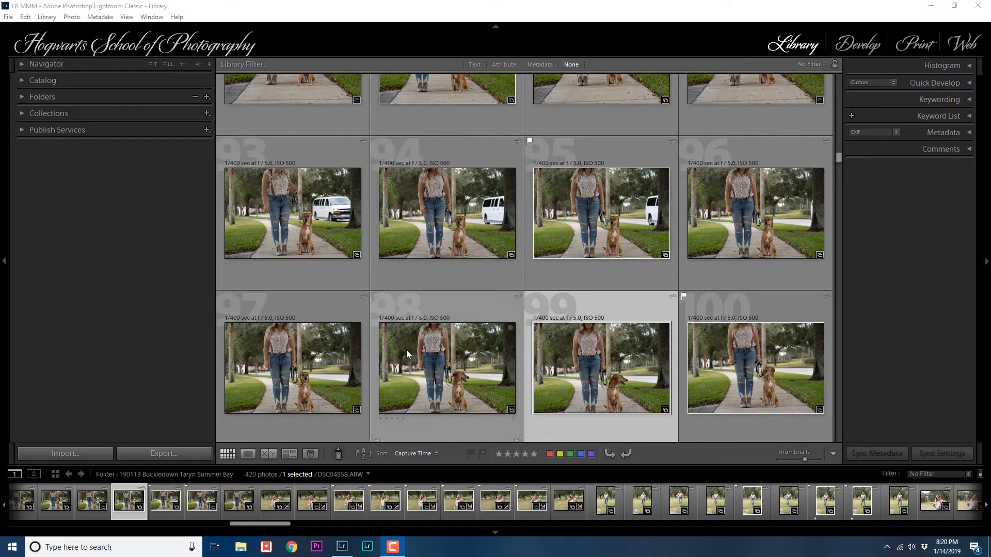
scroll(476, 348, "down", 3)
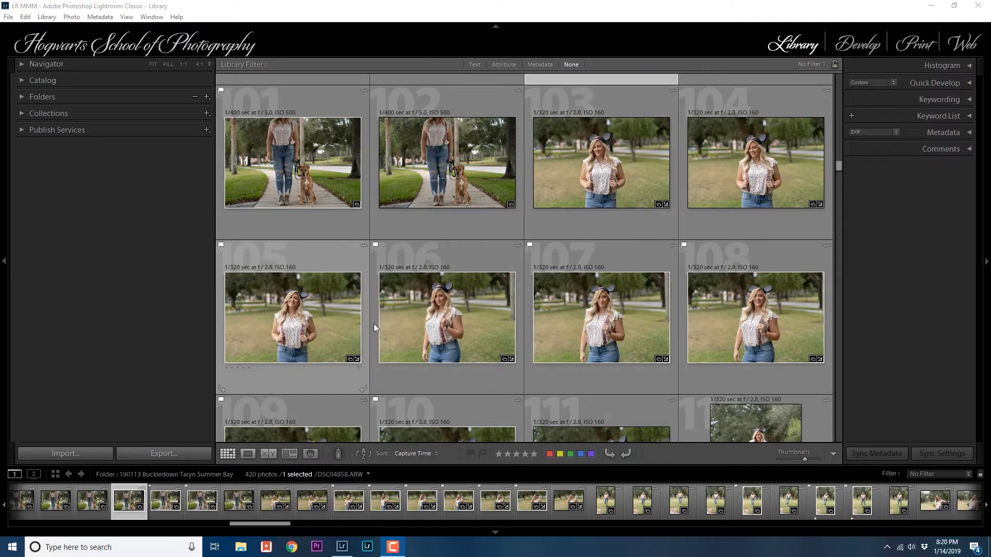
scroll(543, 341, "down", 1)
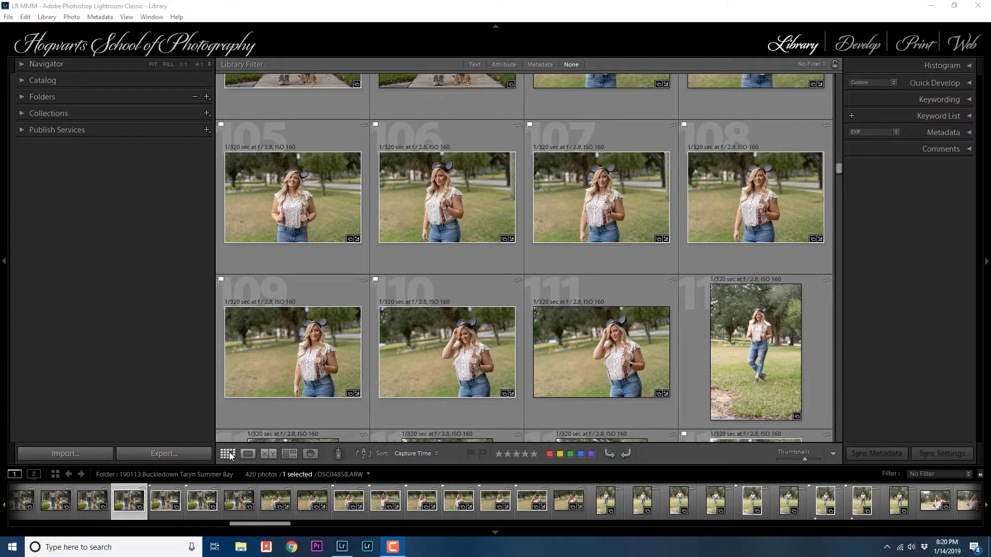
left_click(248, 383)
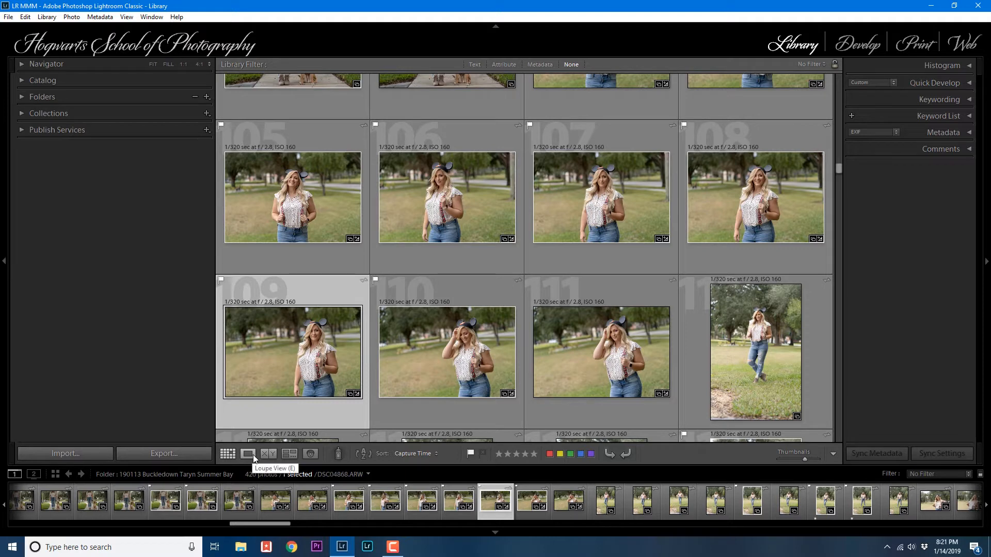
key("e")
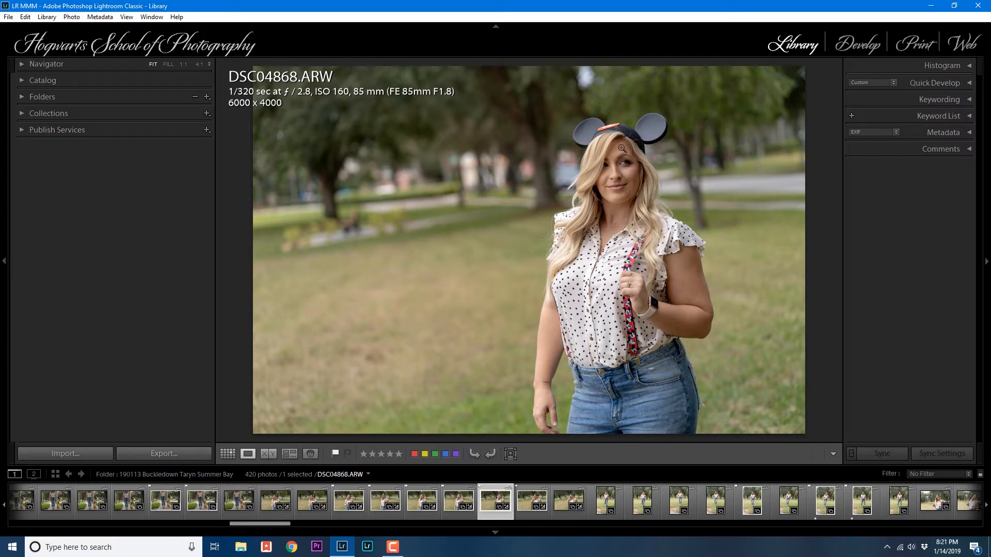
left_click(616, 176)
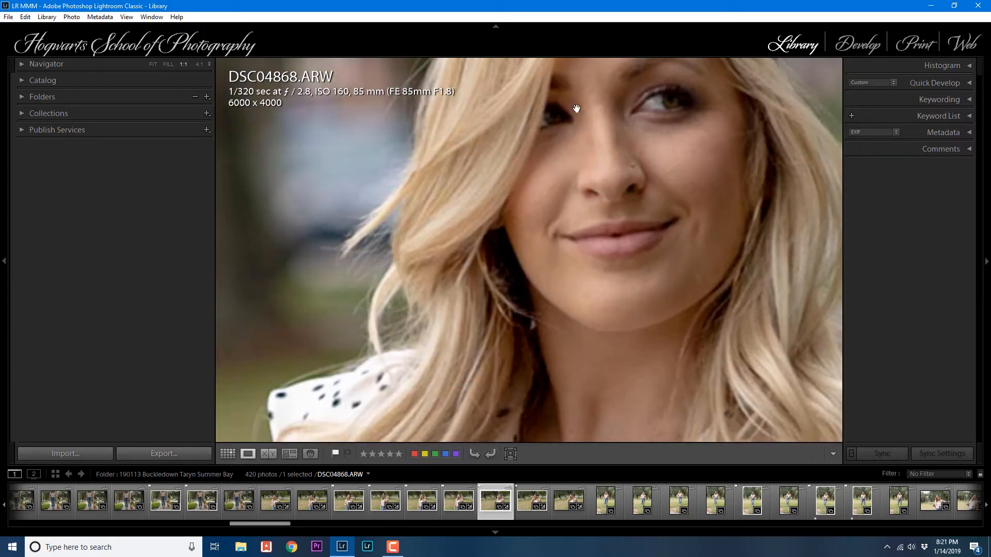
left_click(616, 177)
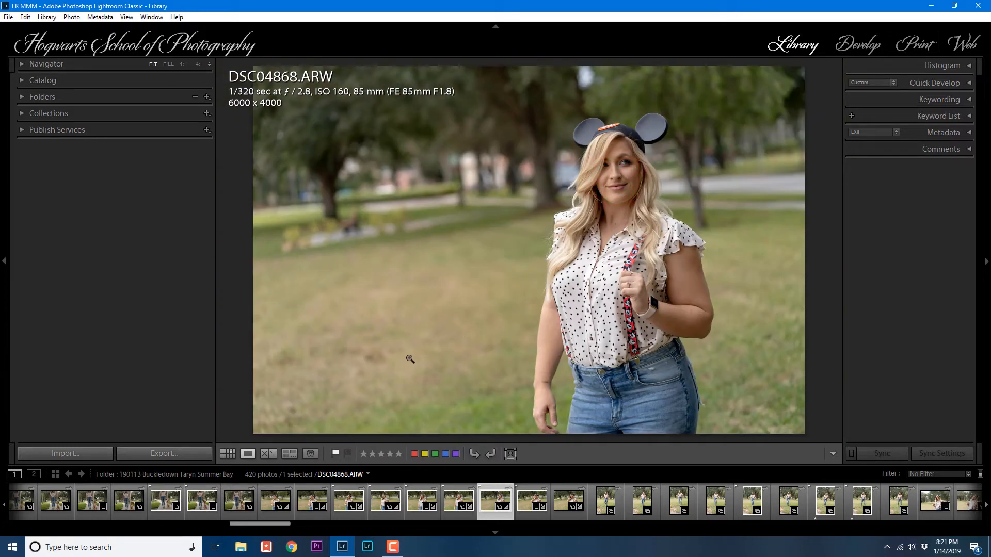
key("g")
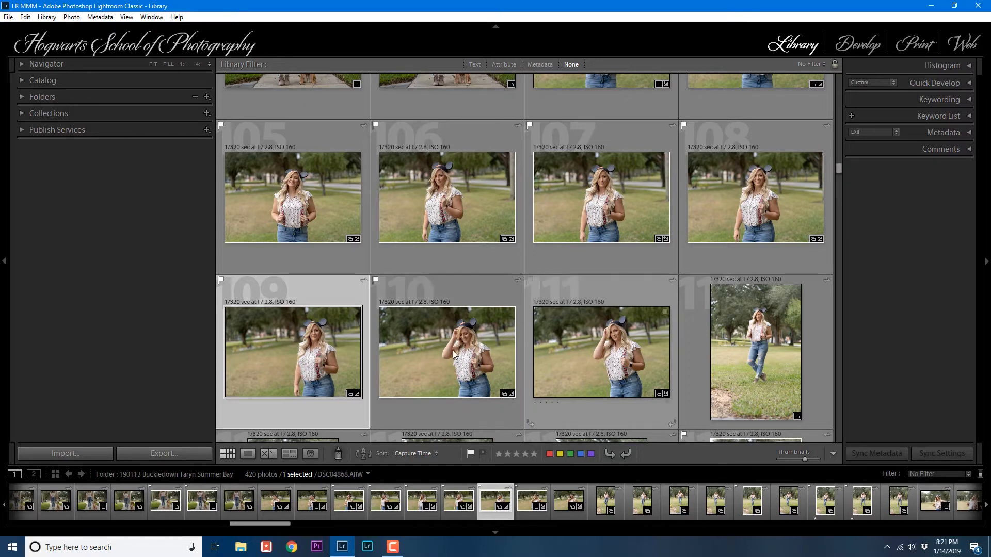
- Compare photos 109 to 111 in Compare view, advancing the candidate to DSC04870.ARW, and return to the grid
left_click(573, 351, "shift")
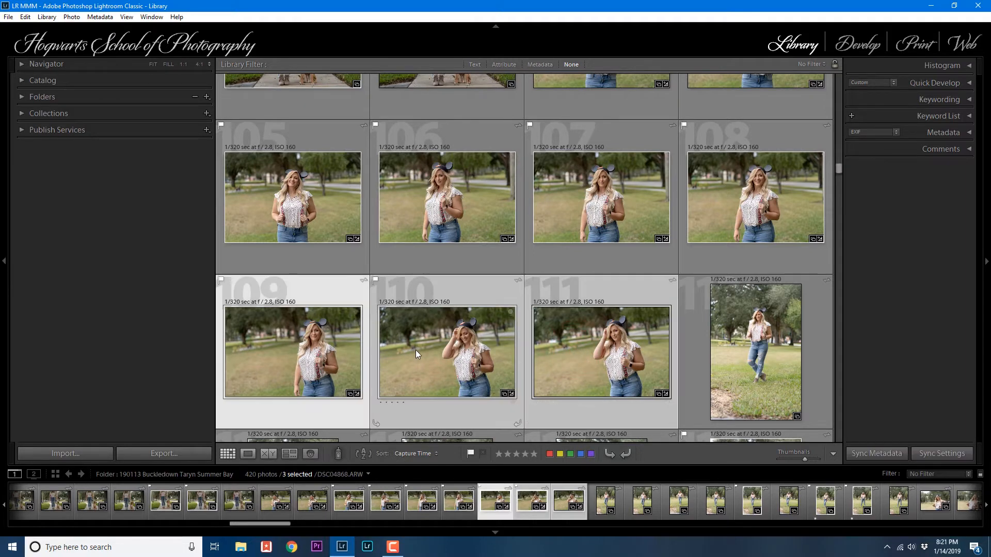
key("c")
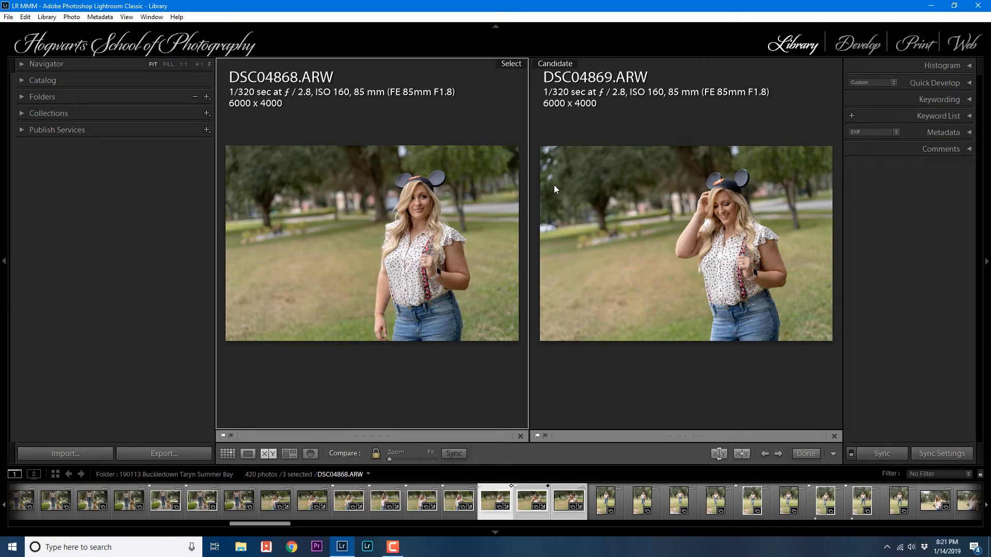
key("Right")
key("Right")
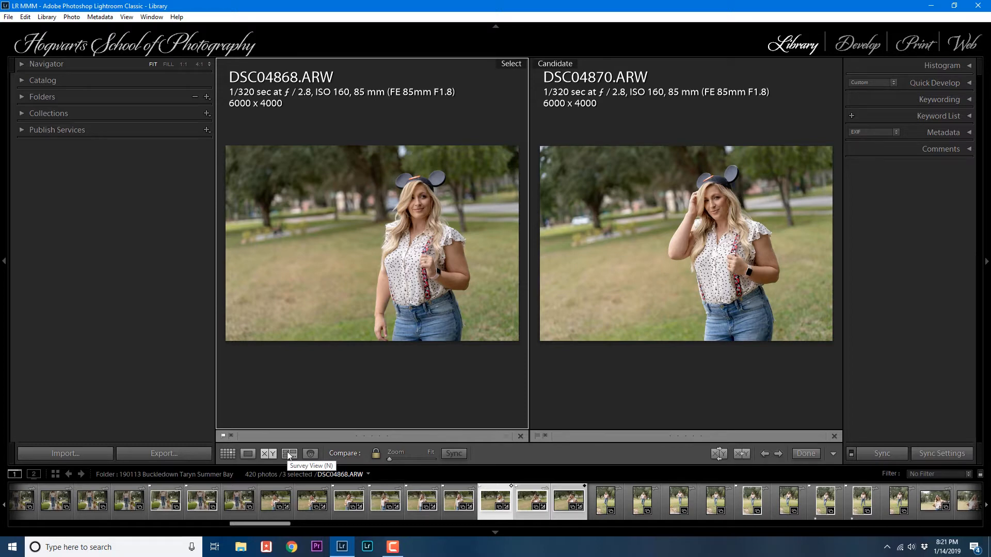
key("g")
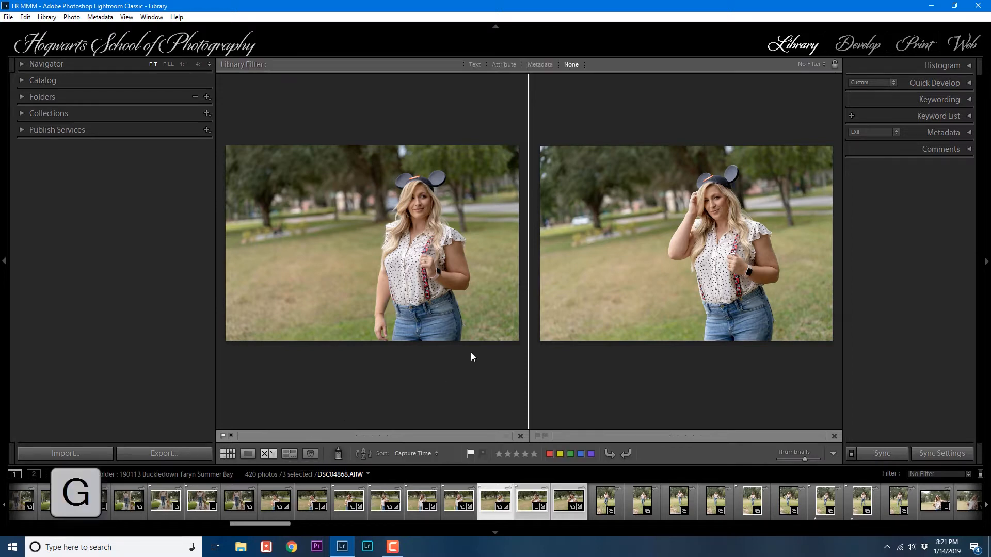
- Select the nine photos from 103 to 111 and display them together in Survey view
scroll(593, 227, "down", 2)
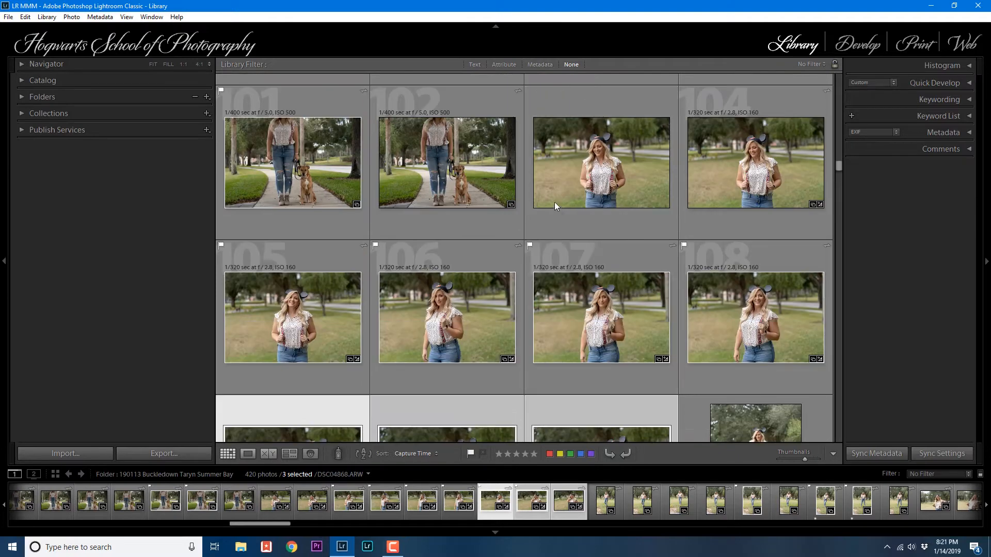
left_click(581, 148)
scroll(603, 186, "down", 2)
scroll(623, 227, "down", 2)
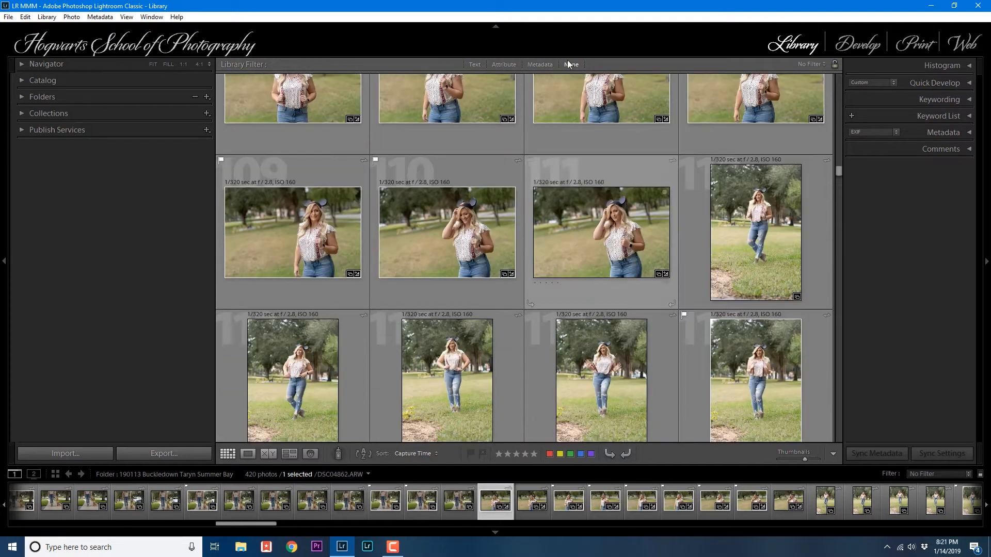
left_click(610, 246, "shift")
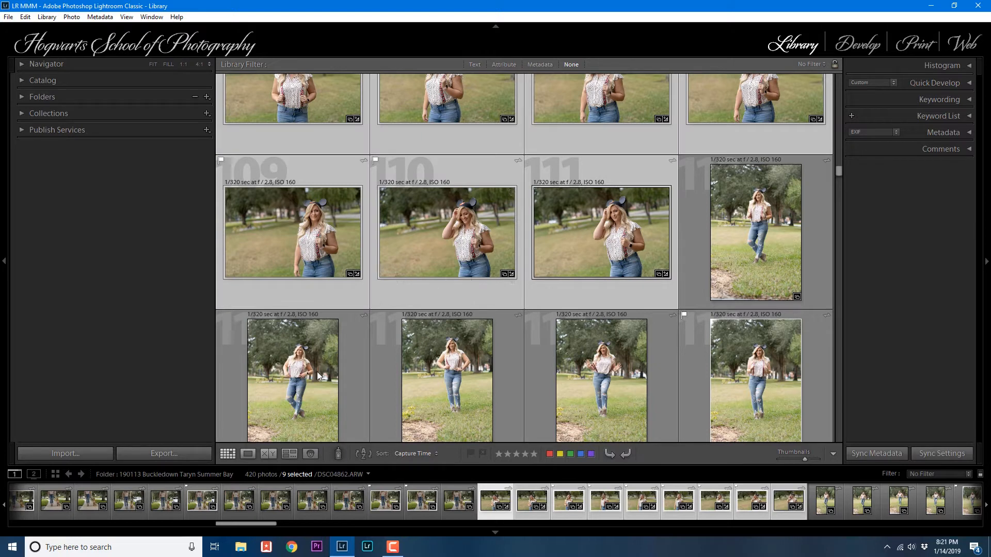
key("n")
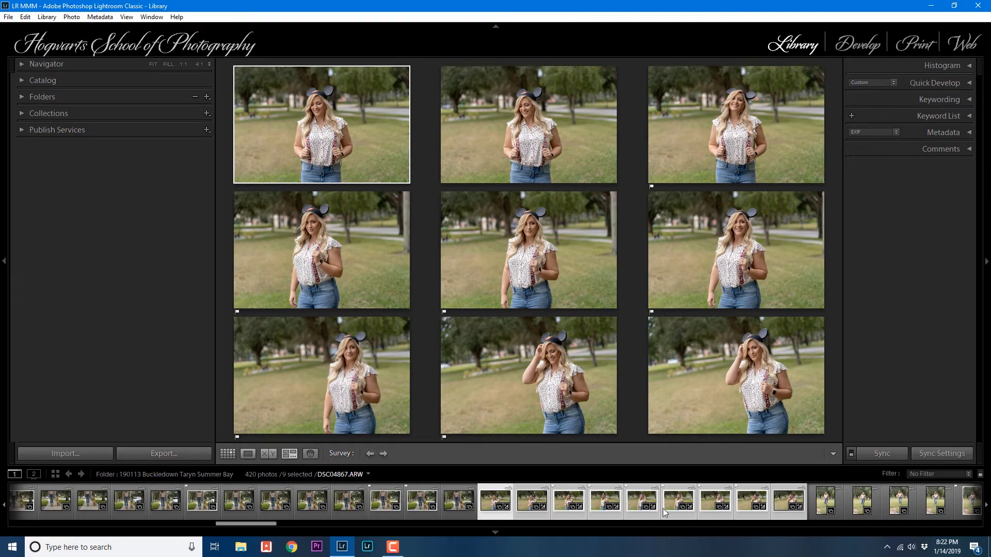
key("g")
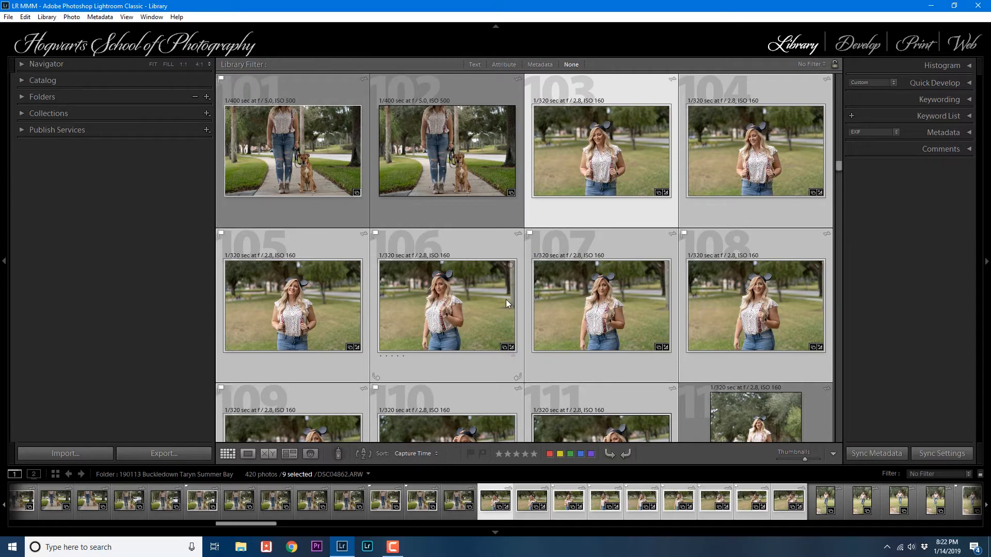
key("n")
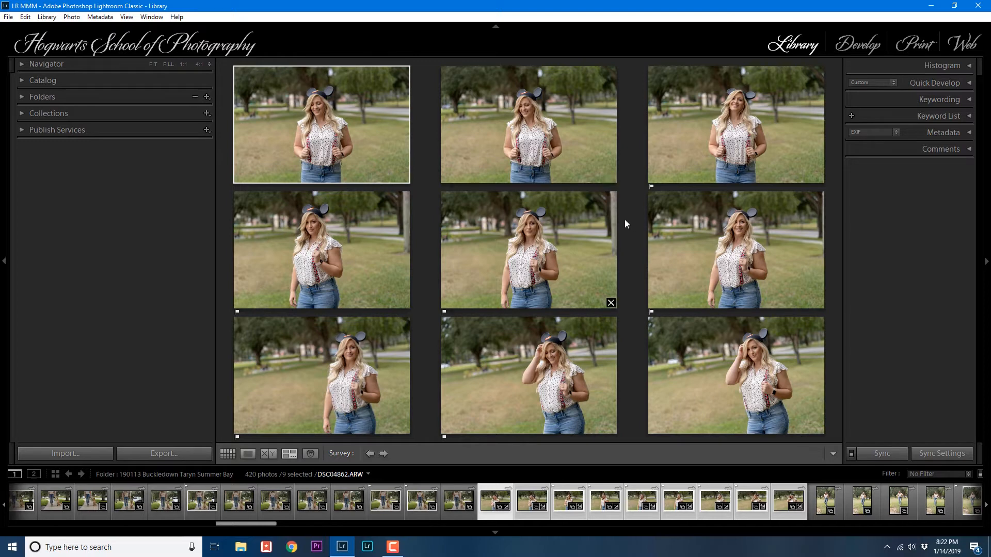
- Hide the module picker and both side panels to give the surveyed photos more room
left_click(4, 262)
left_click(495, 26)
mouse_move(3, 262)
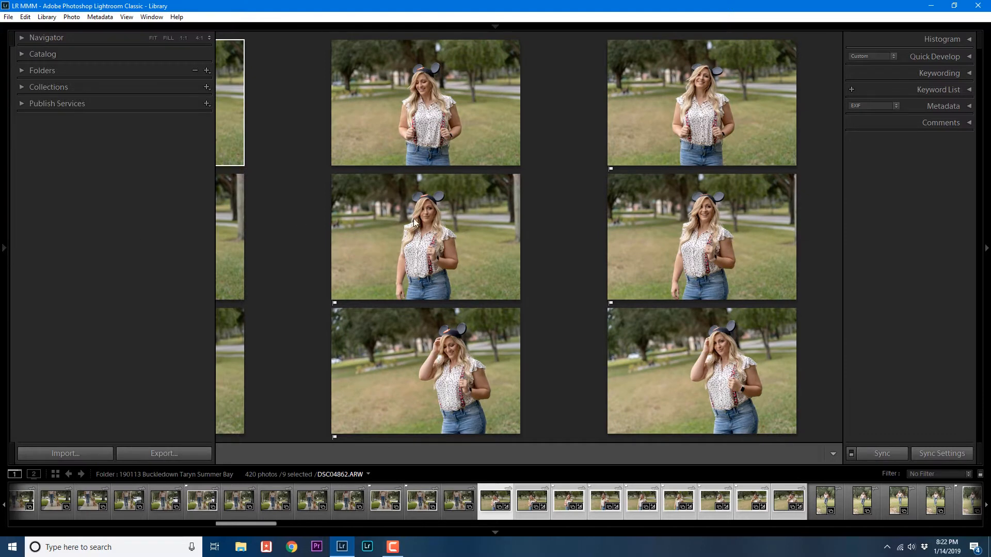
left_click(986, 247)
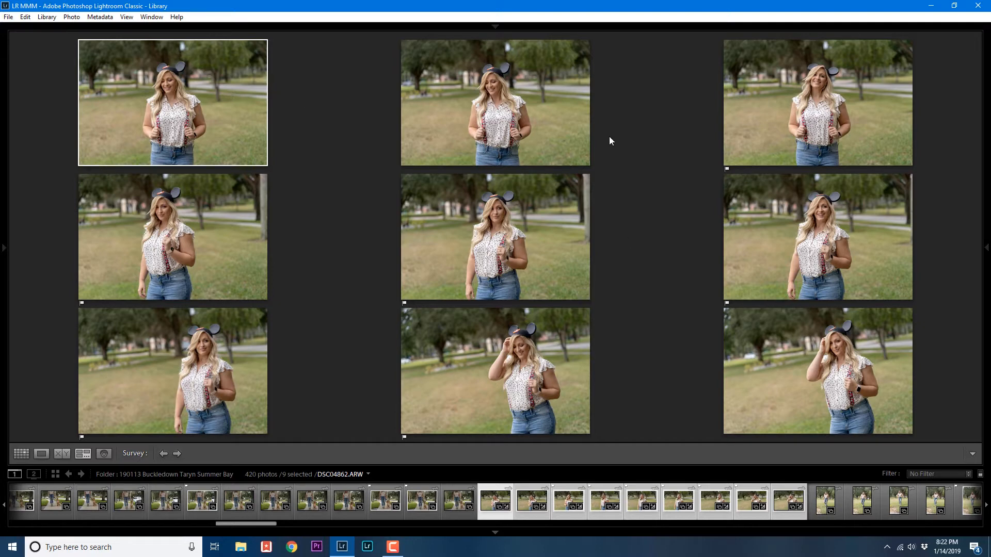
- Try Dark Gray and Medium Gray as the survey background color and restore Darker Gray
right_click(650, 93)
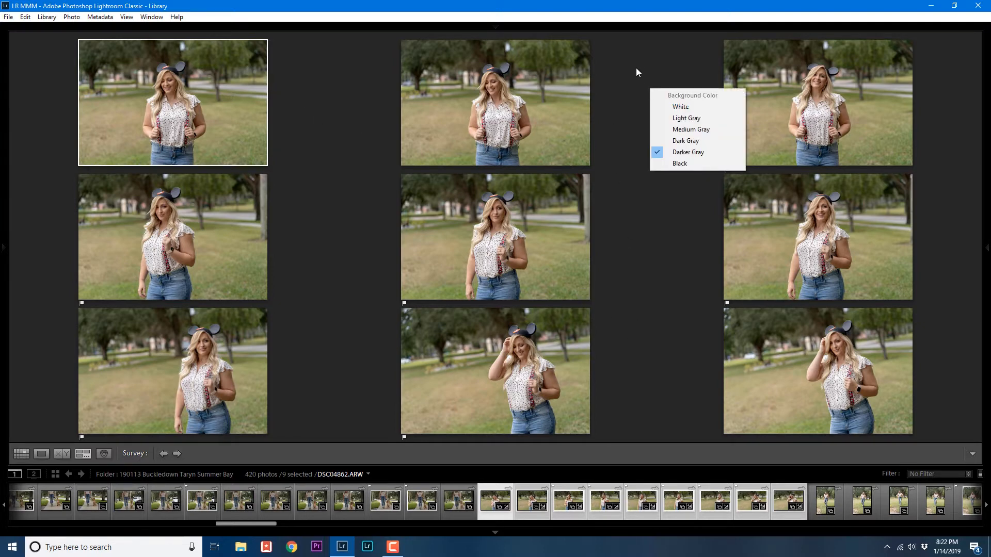
left_click(680, 140)
right_click(665, 90)
left_click(688, 129)
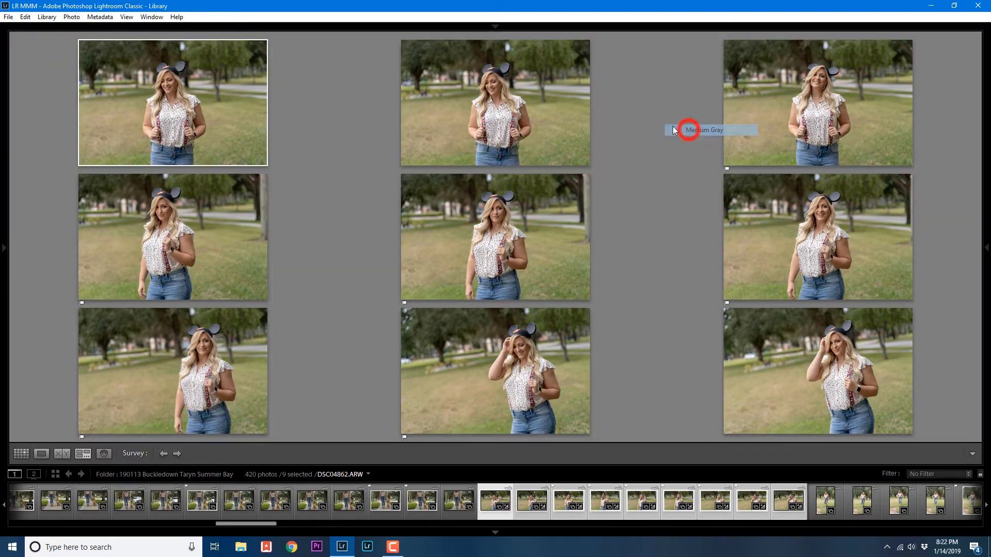
right_click(657, 81)
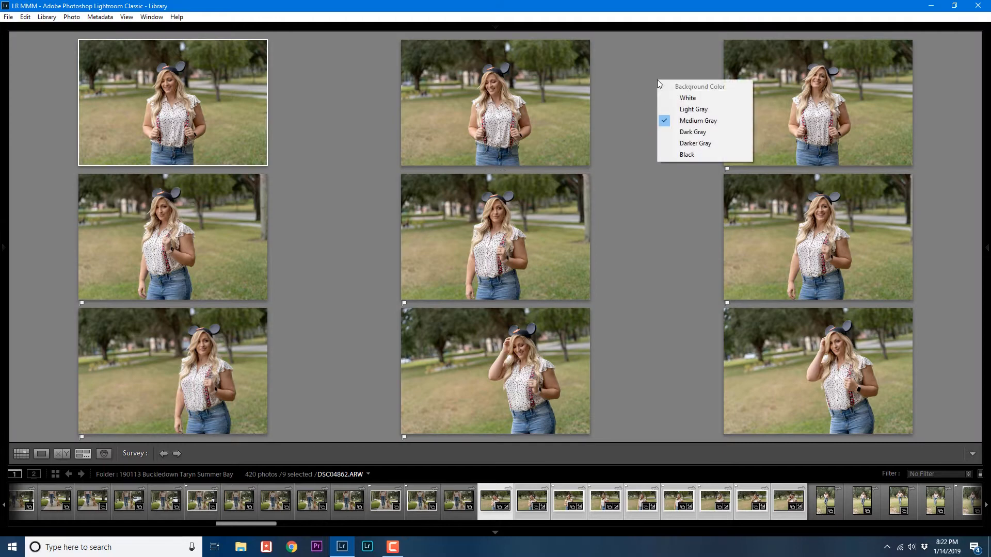
left_click(691, 145)
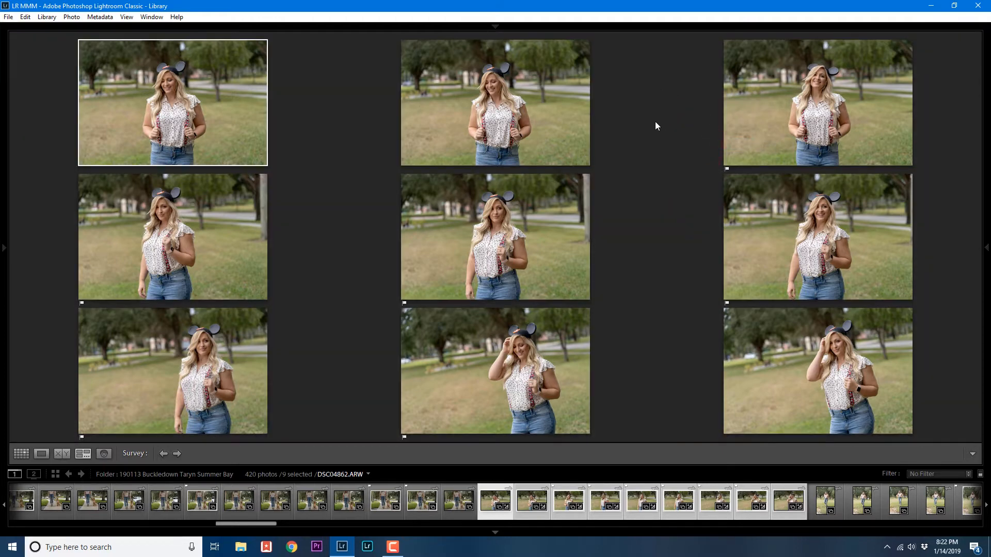
right_click(676, 113)
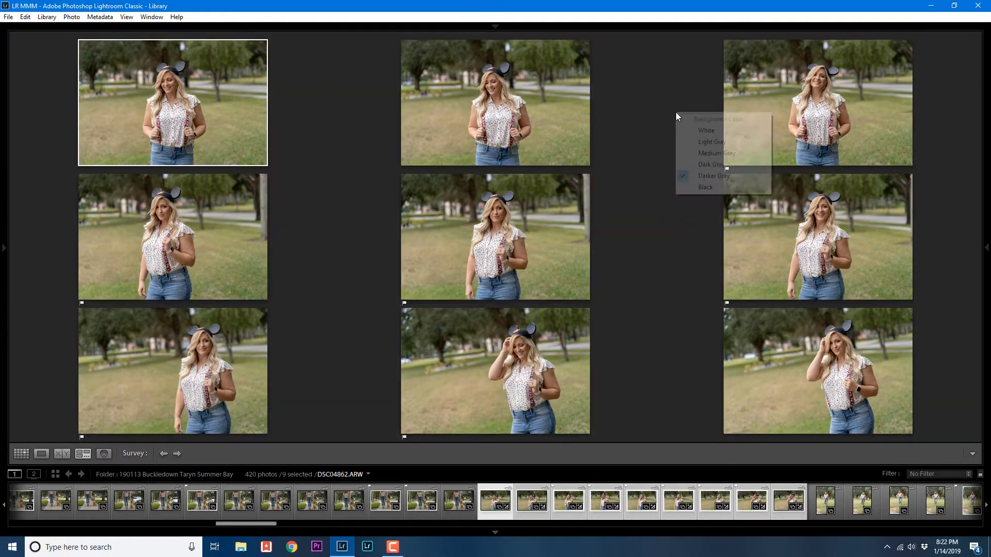
left_click(649, 88)
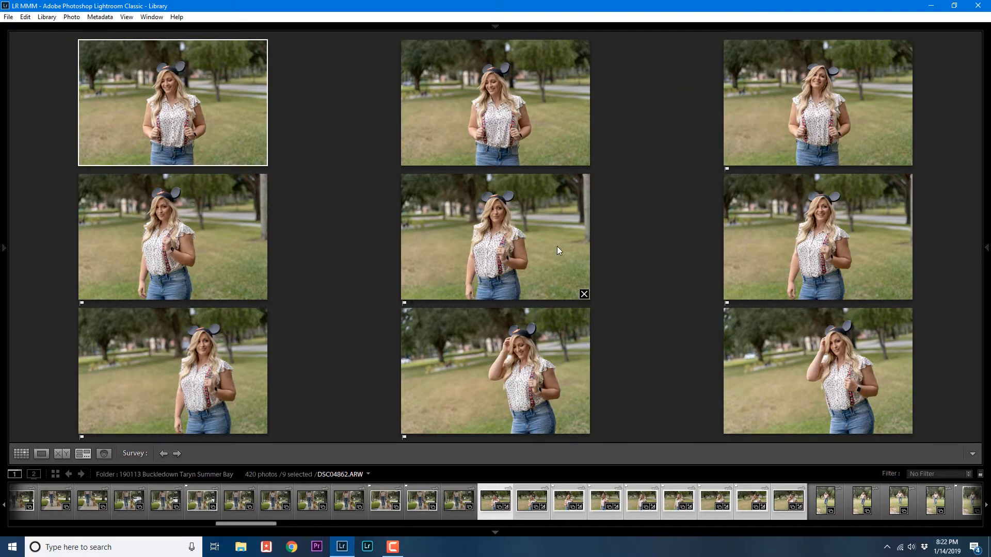
- Remove DSC04863.ARW and the fourth of the remaining photos from the survey selection
mouse_move(233, 119)
left_click(454, 135)
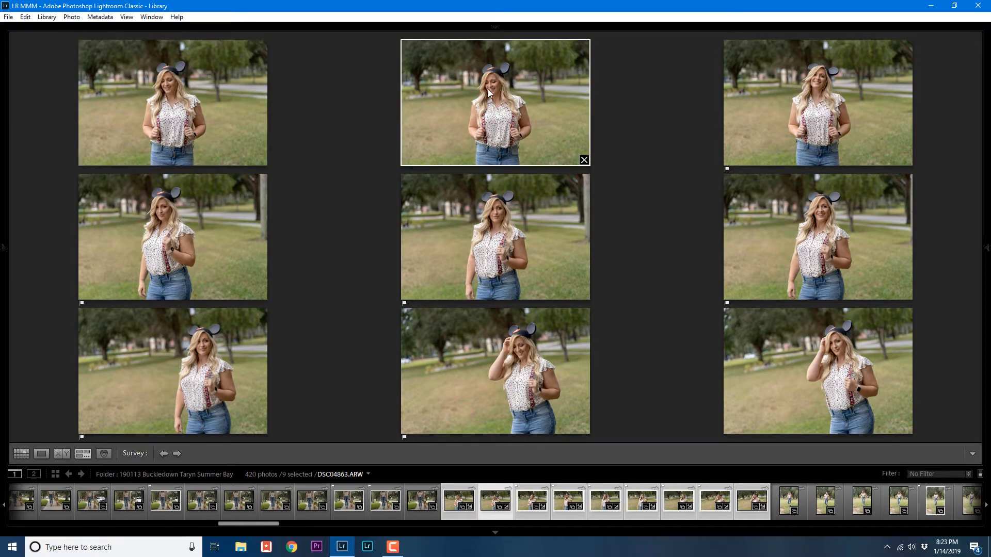
left_click(584, 160)
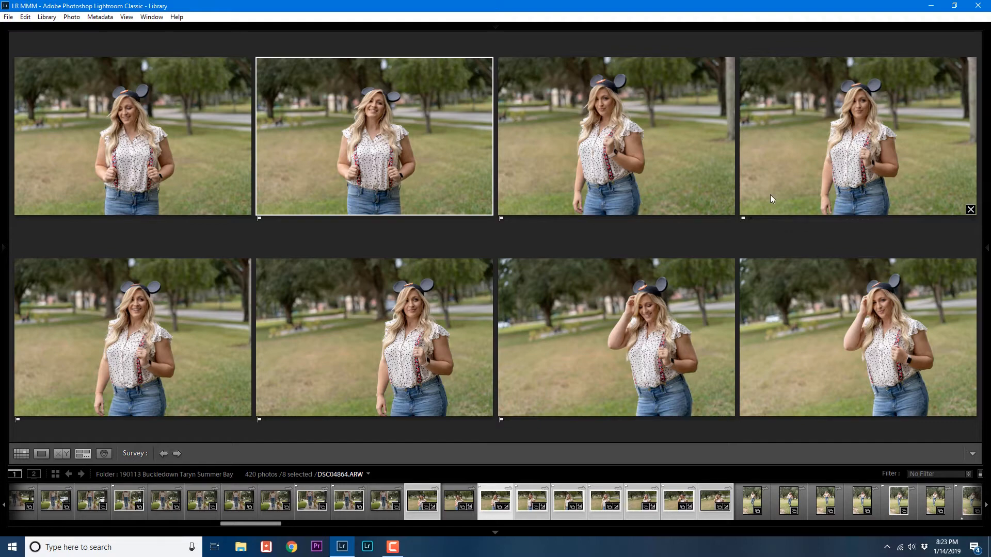
left_click(970, 210)
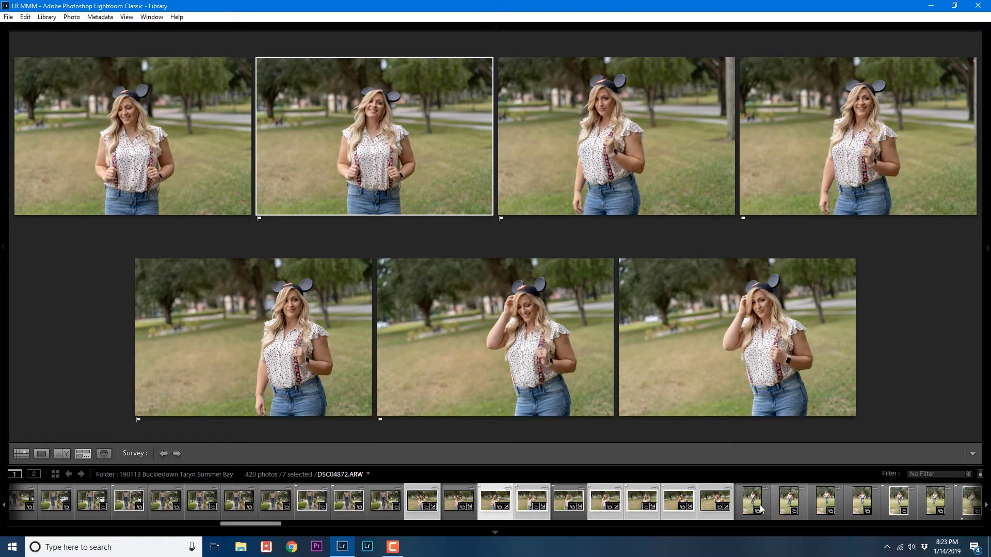
- Add two sidewalk photos of the woman with the dog to the survey and remove both again
key("ctrl")
left_click(269, 503, "ctrl")
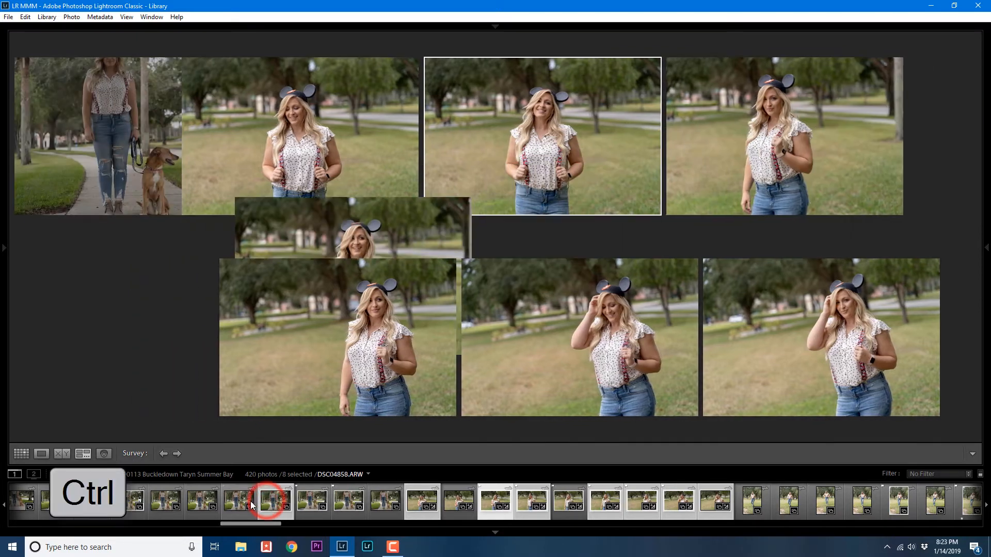
left_click(233, 503, "ctrl")
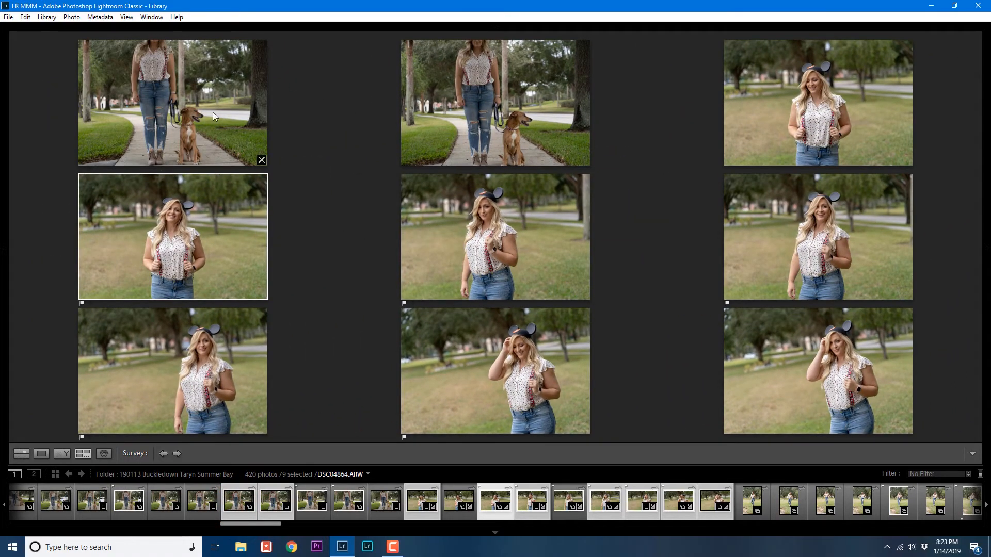
left_click(263, 160)
left_click(244, 210)
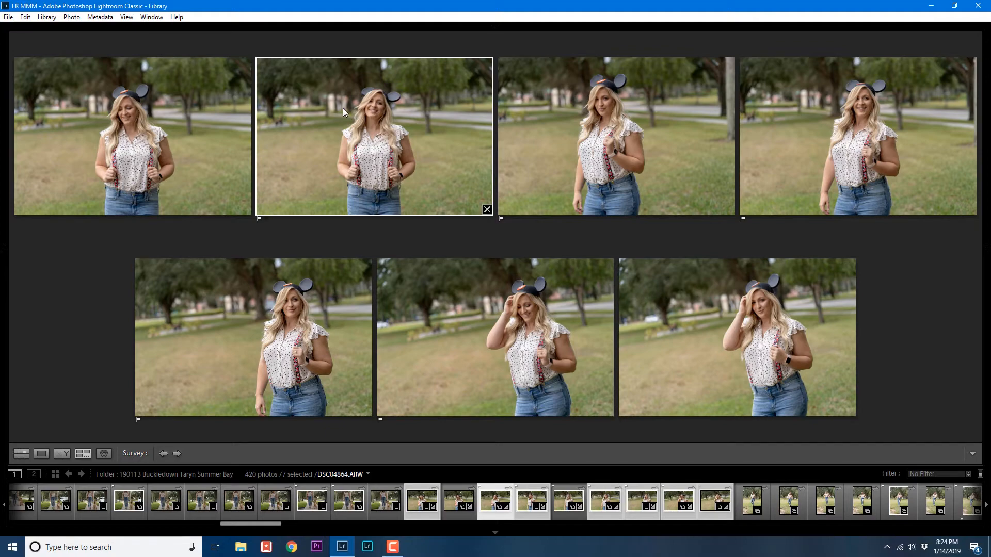
- Remove DSC04864.ARW and the first remaining photo from the survey, and make DSC04868.ARW the active photo
left_click(487, 210)
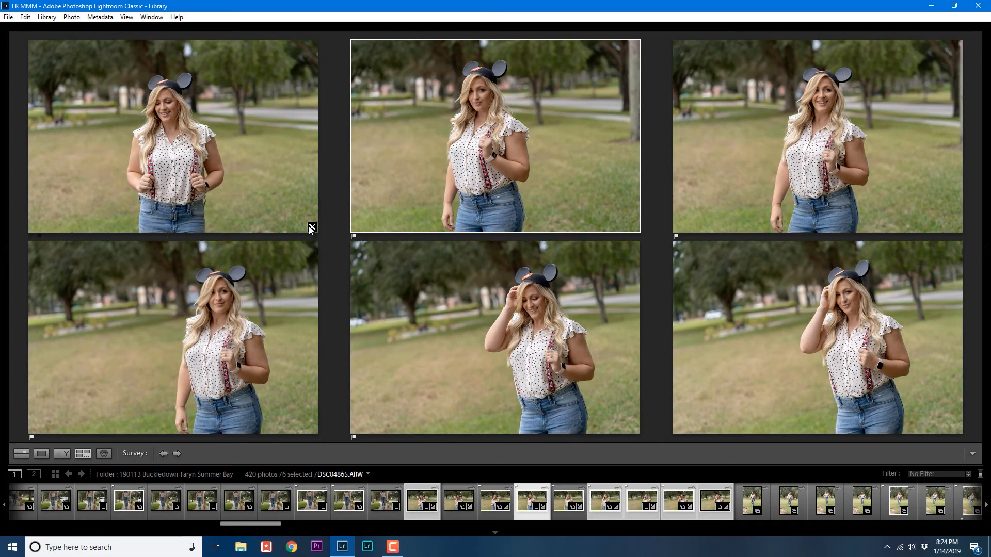
left_click(312, 227)
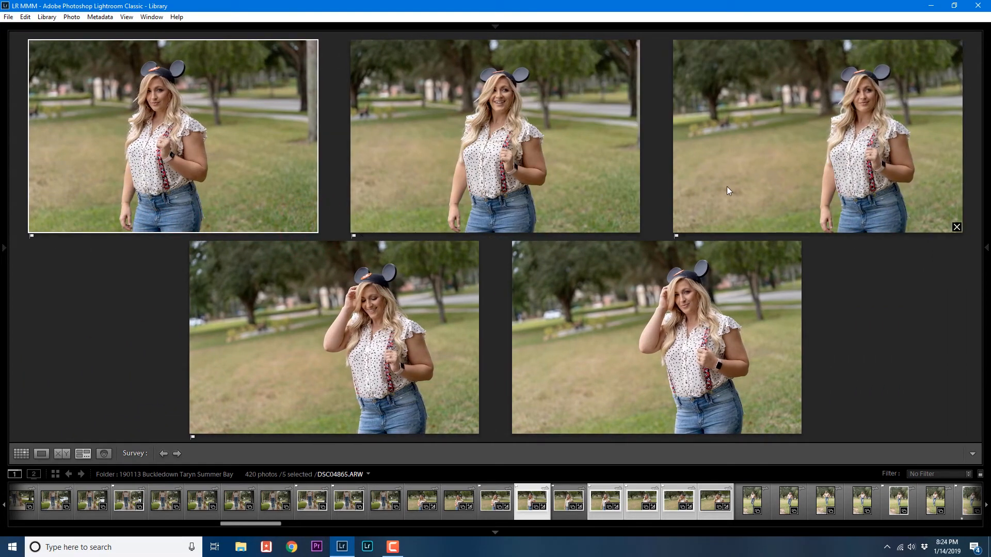
left_click(806, 119)
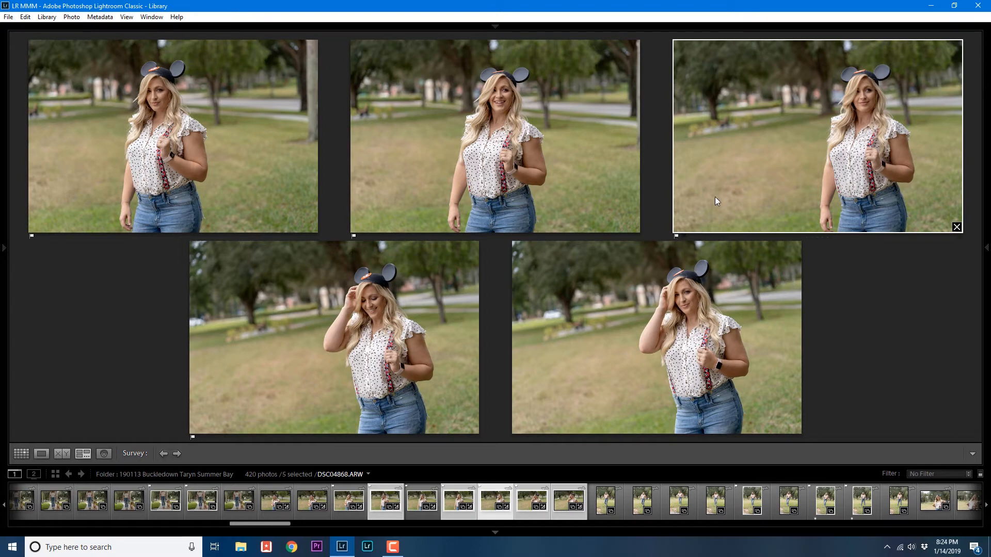
- Try the picked, unflagged and rejected flag states on DSC04868.ARW and restore its pick flag
key("p")
key("u")
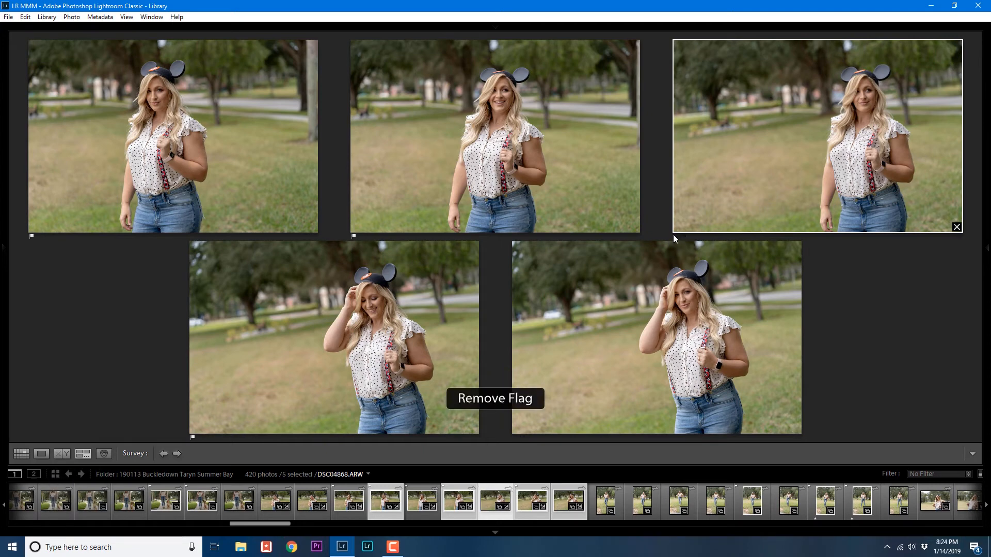
key("x")
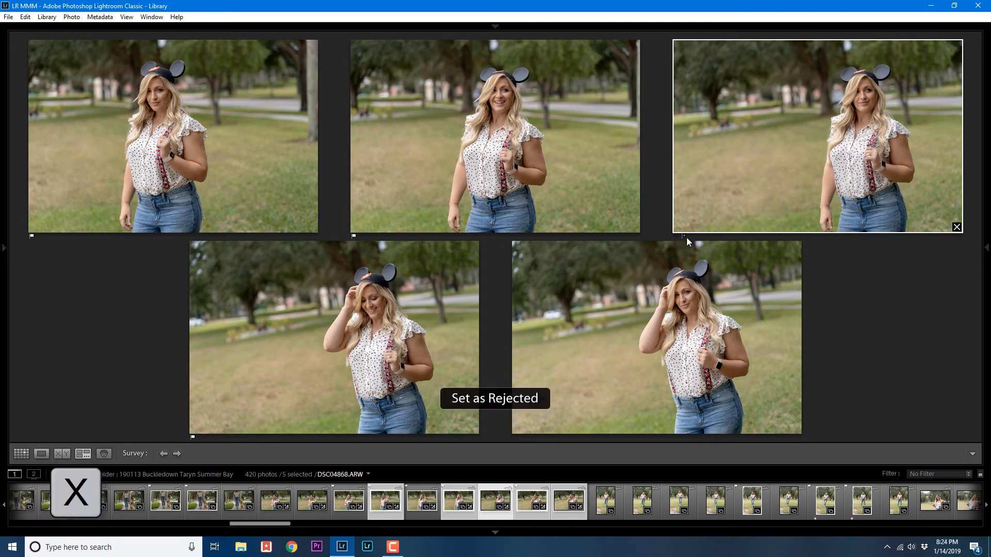
key("p")
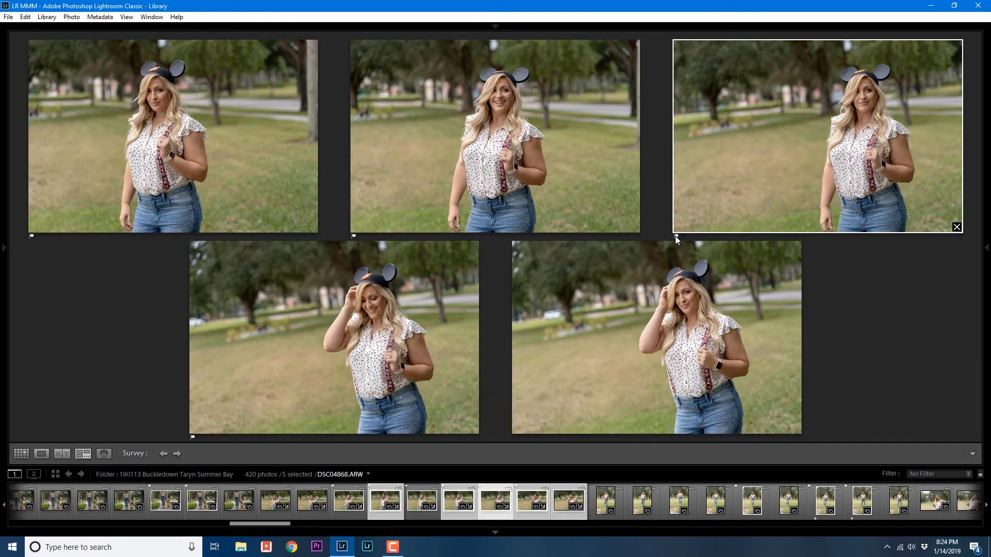
- Check the selected photos in Grid view, return to Survey view and remove DSC04869.ARW from the survey selection
key("g")
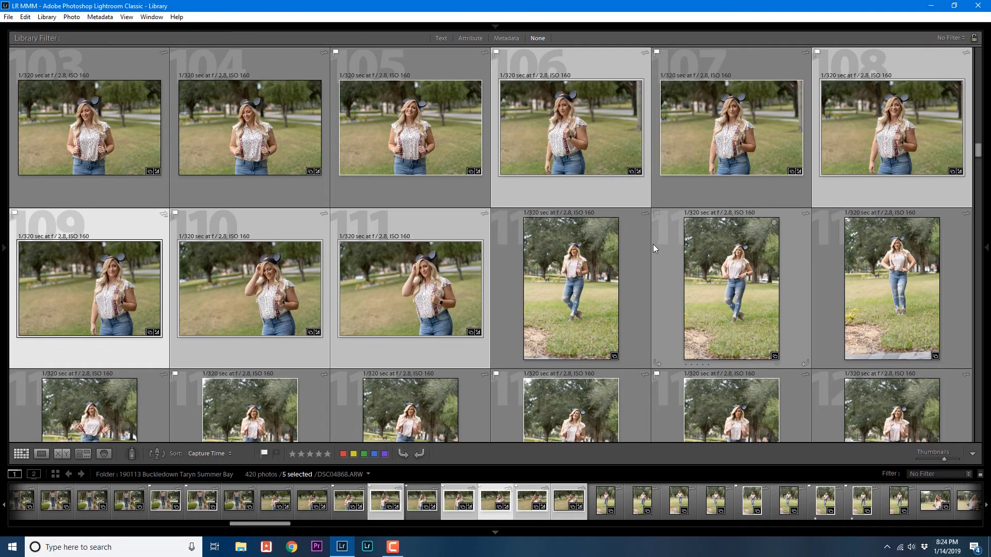
key("n")
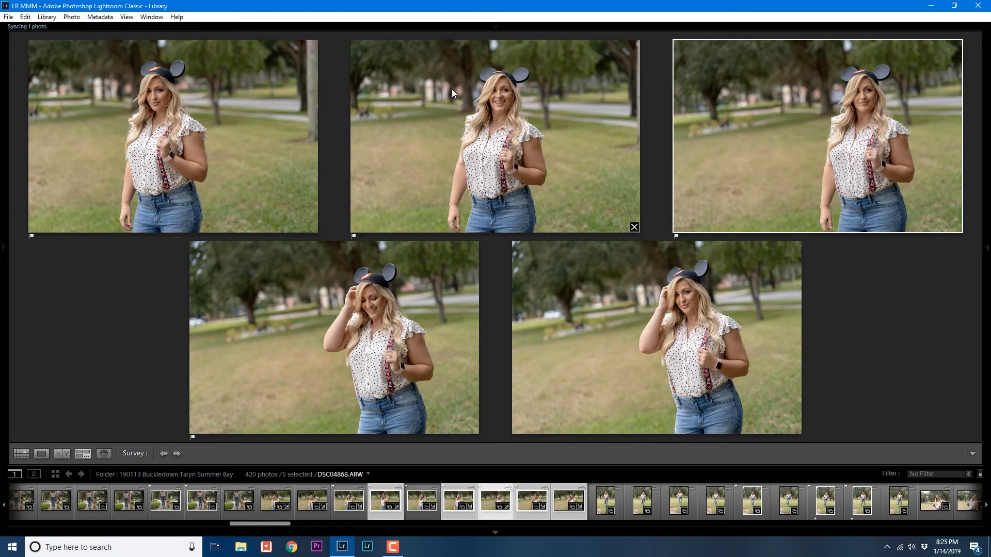
left_click(364, 304)
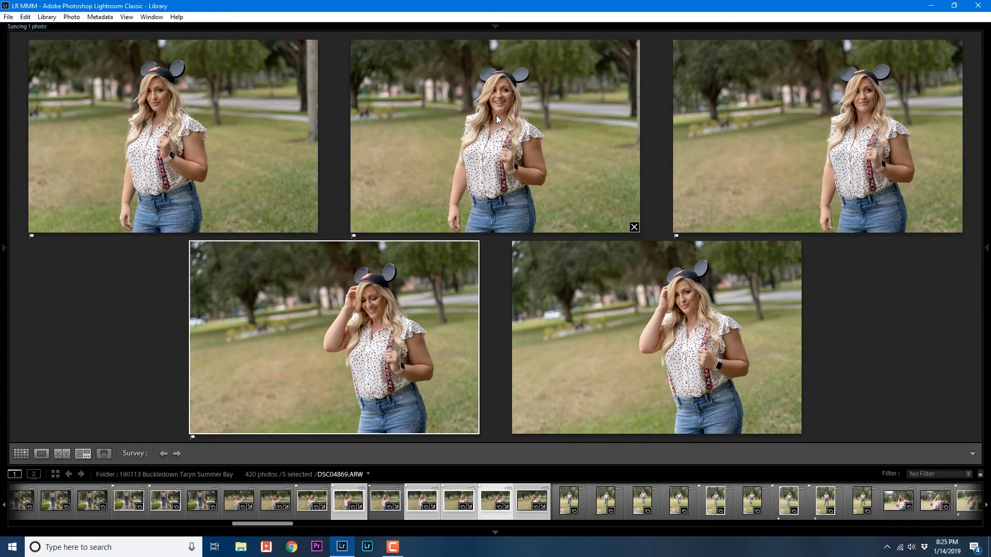
key("slash")
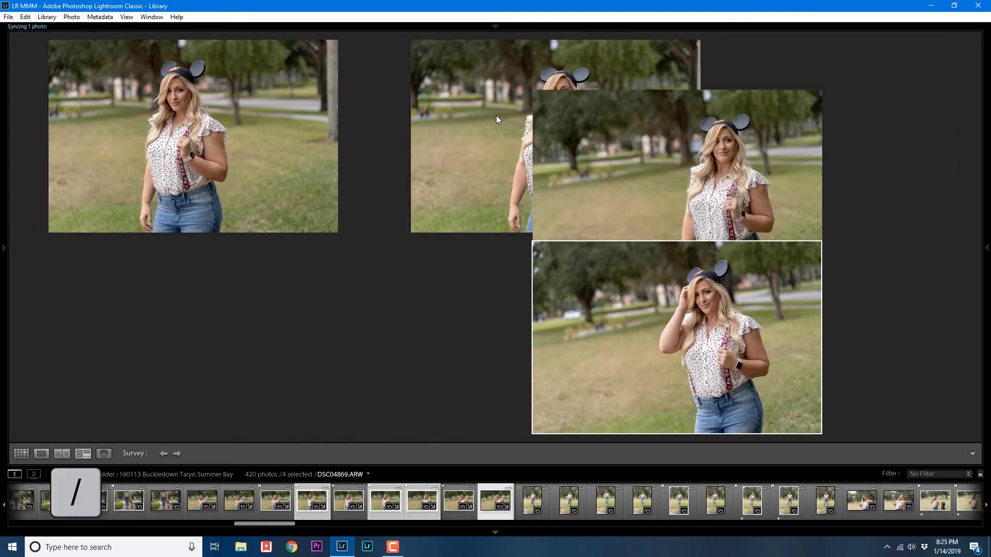